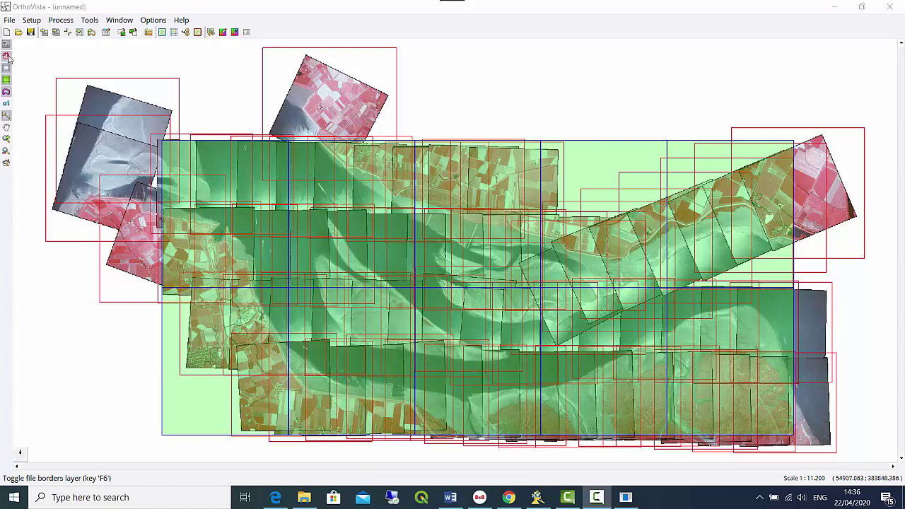
# Step: Hide the image file borders and the green output area overlay, then show both again
pyautogui.click(7, 57)
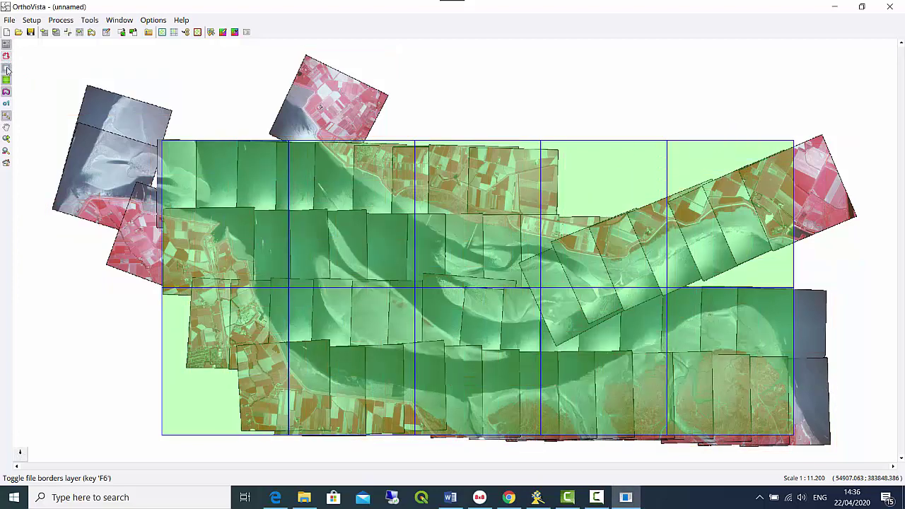
pyautogui.click(7, 80)
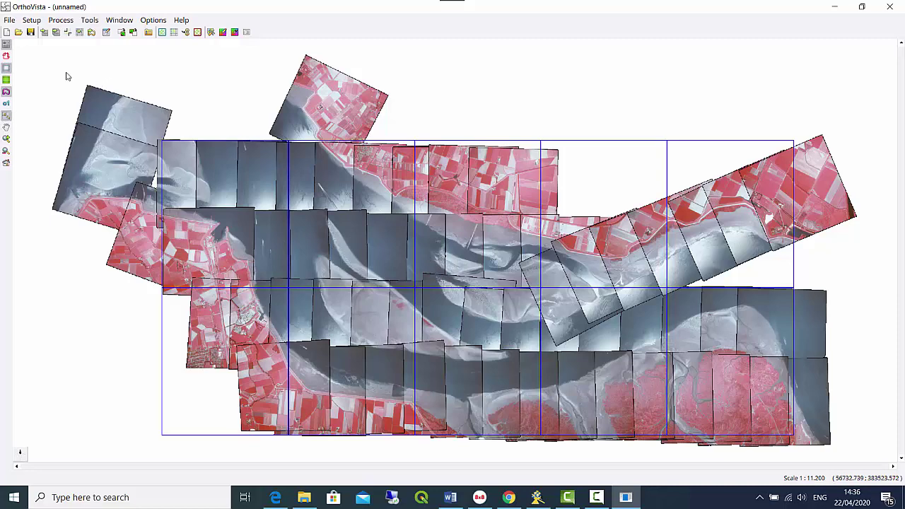
pyautogui.click(6, 80)
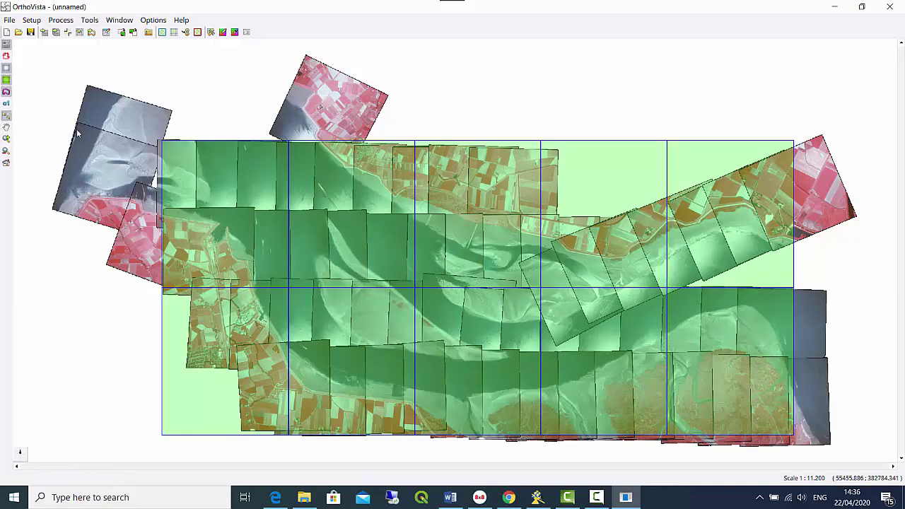
pyautogui.click(6, 57)
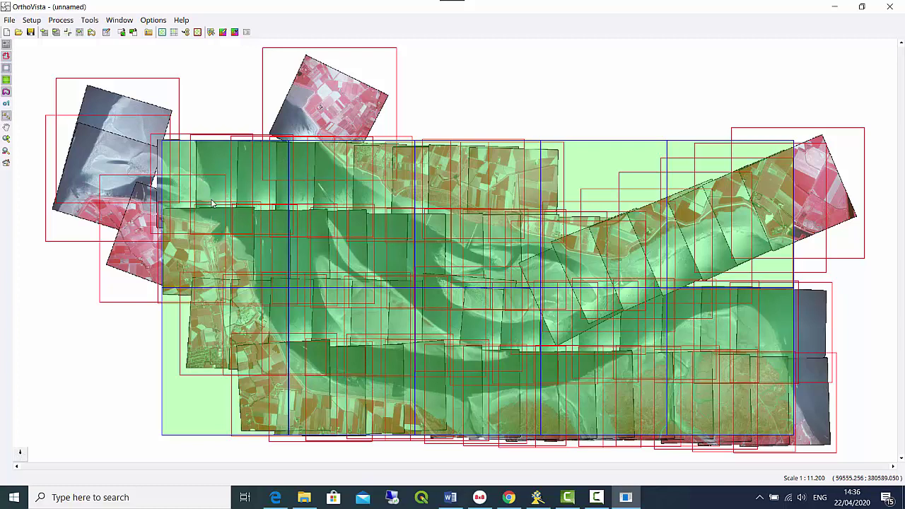
# Step: In the project settings' Vectors list, load WaterArea.dxf as a vector file
pyautogui.click(107, 33)
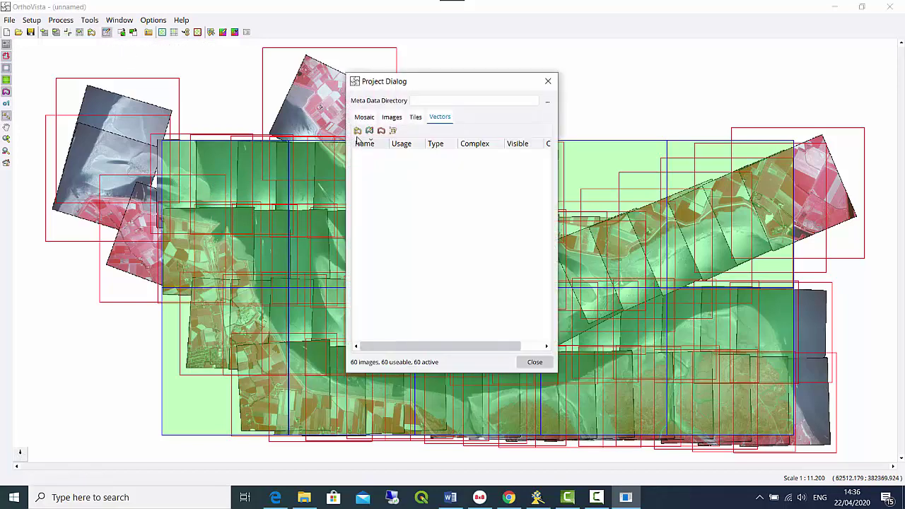
pyautogui.click(390, 118)
pyautogui.click(415, 118)
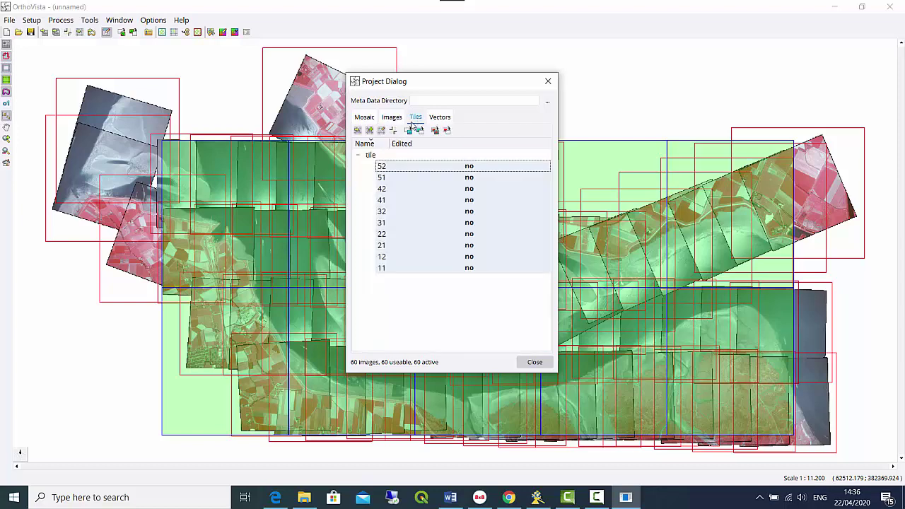
pyautogui.click(439, 121)
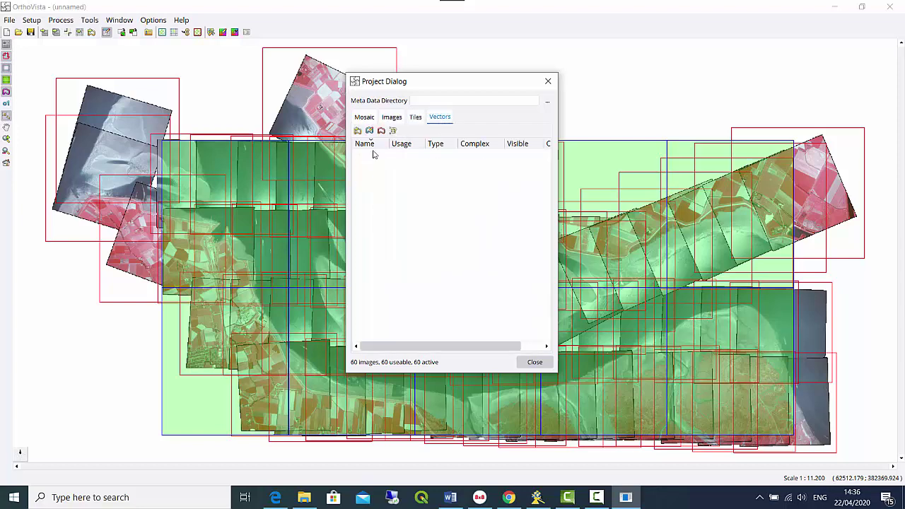
pyautogui.click(358, 131)
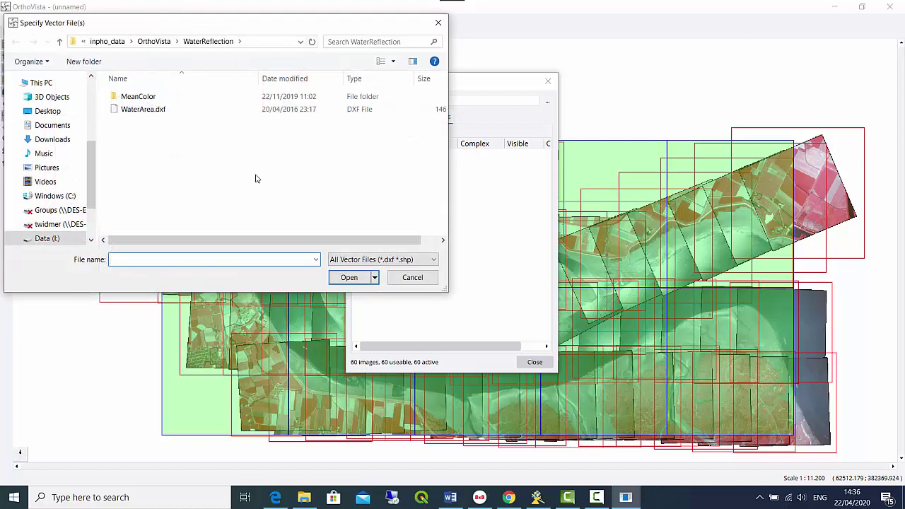
pyautogui.click(132, 111)
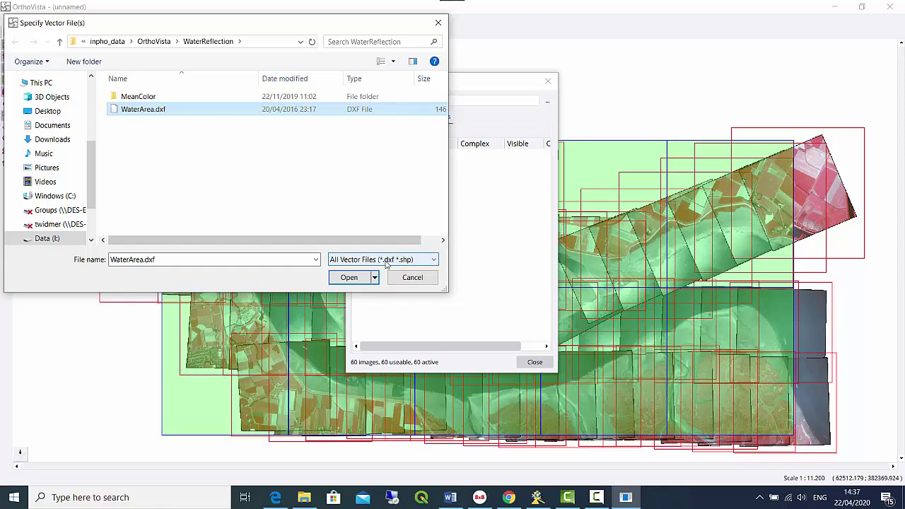
pyautogui.click(357, 278)
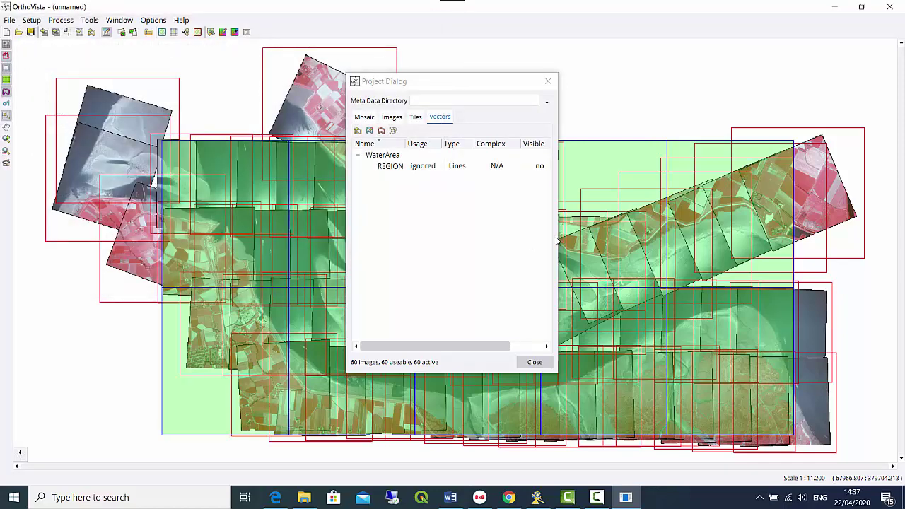
# Step: Set the WaterArea REGION layer's usage to Reflection Area as a complex polygon
pyautogui.moveTo(557, 240); pyautogui.dragTo(627, 244)
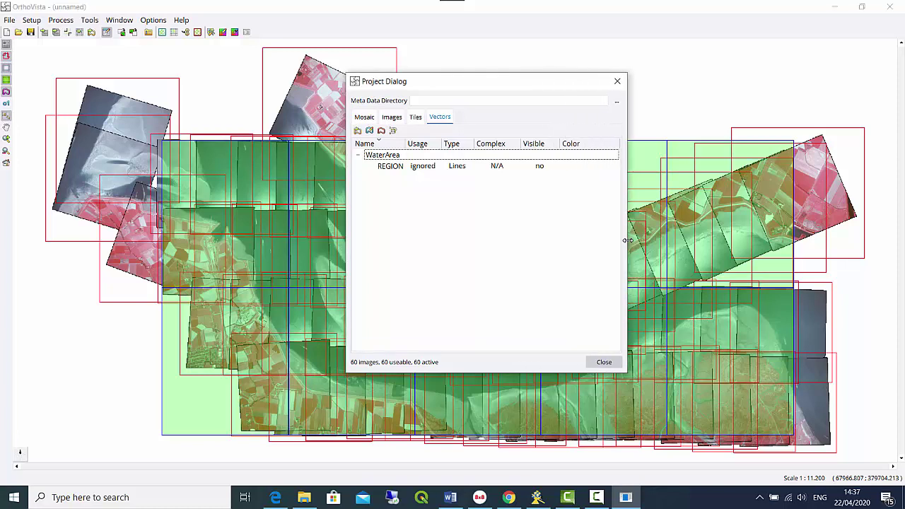
pyautogui.click(391, 168)
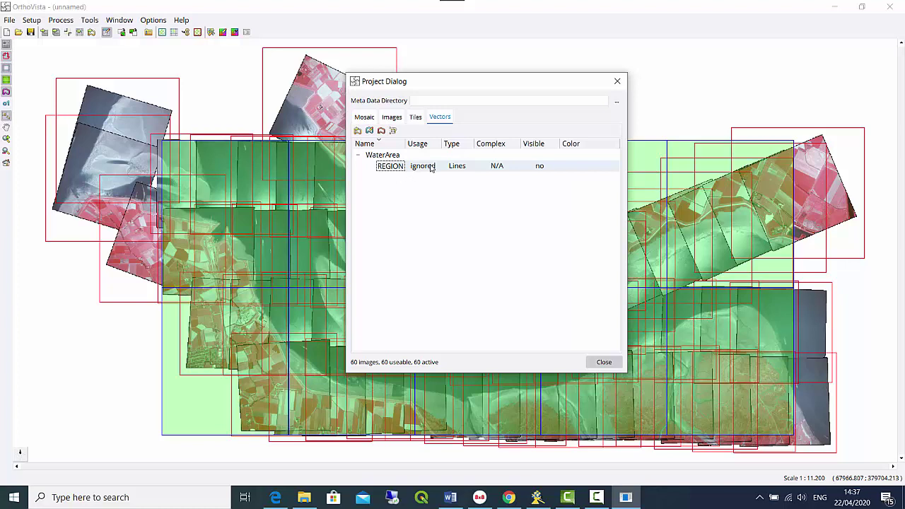
pyautogui.doubleClick(431, 167)
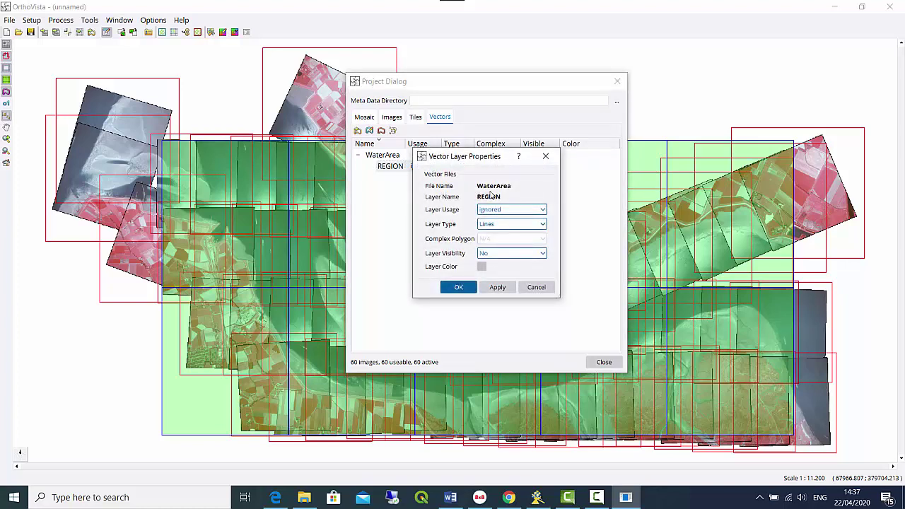
pyautogui.click(537, 212)
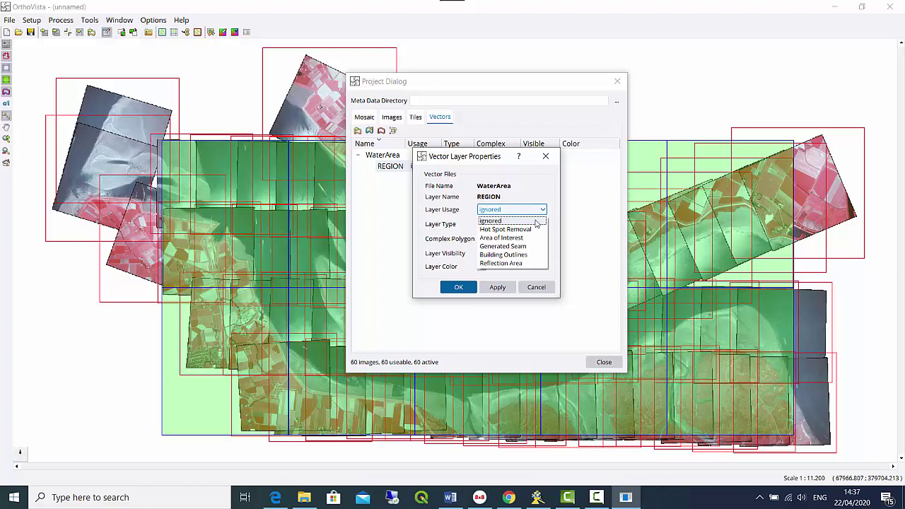
pyautogui.click(505, 263)
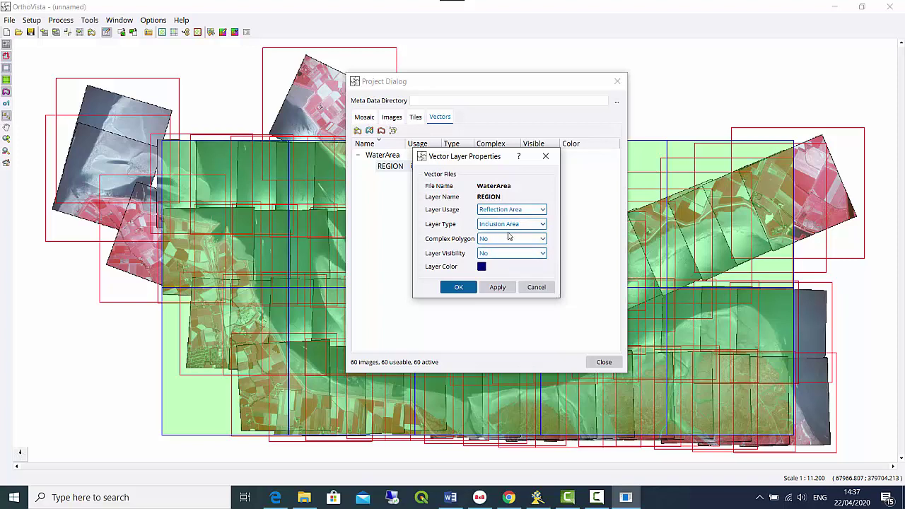
pyautogui.click(508, 243)
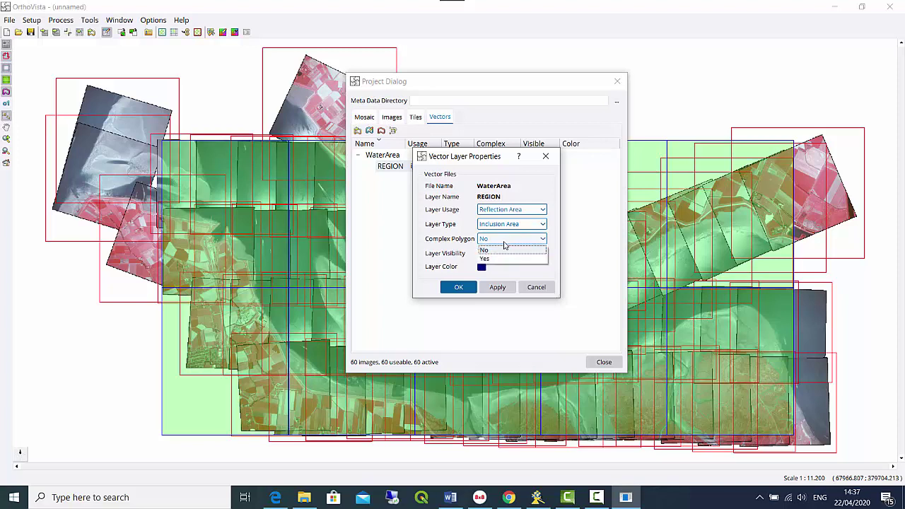
pyautogui.click(487, 259)
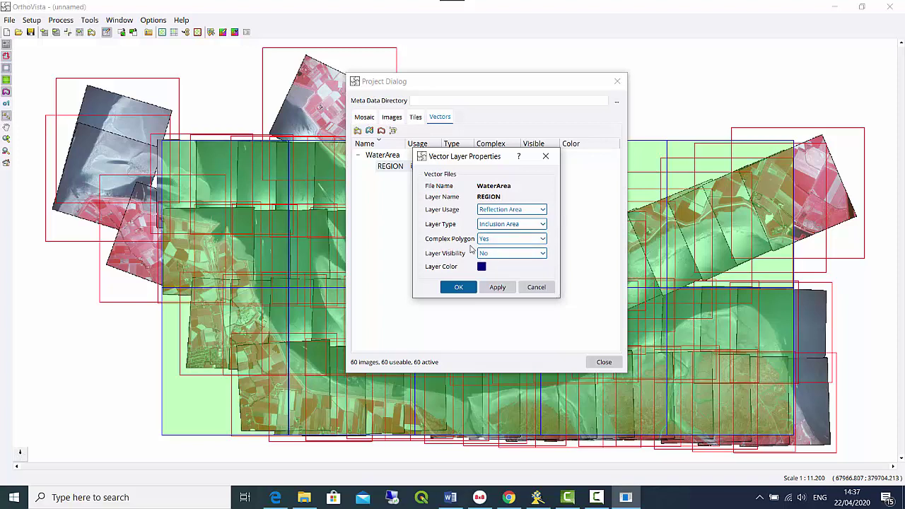
# Step: Make the REGION layer visible with a light yellow outline and apply the settings
pyautogui.click(498, 254)
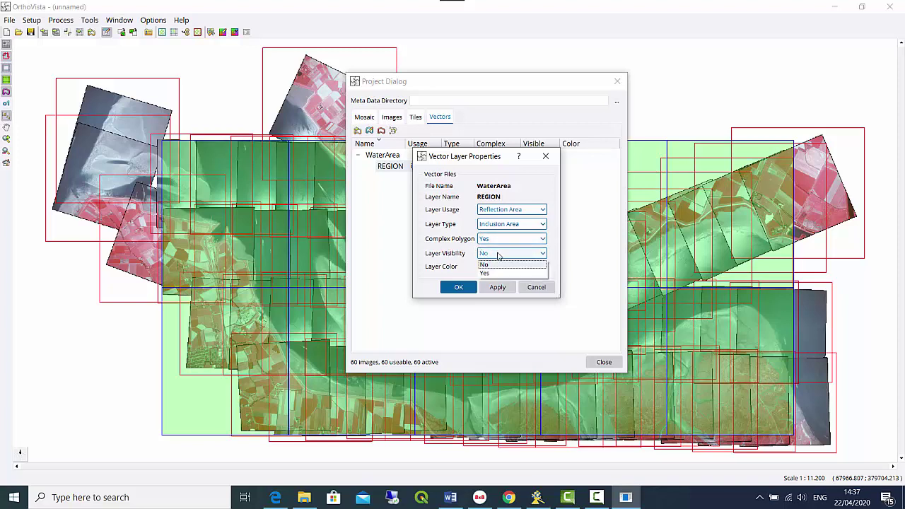
pyautogui.click(489, 273)
pyautogui.press('Up')
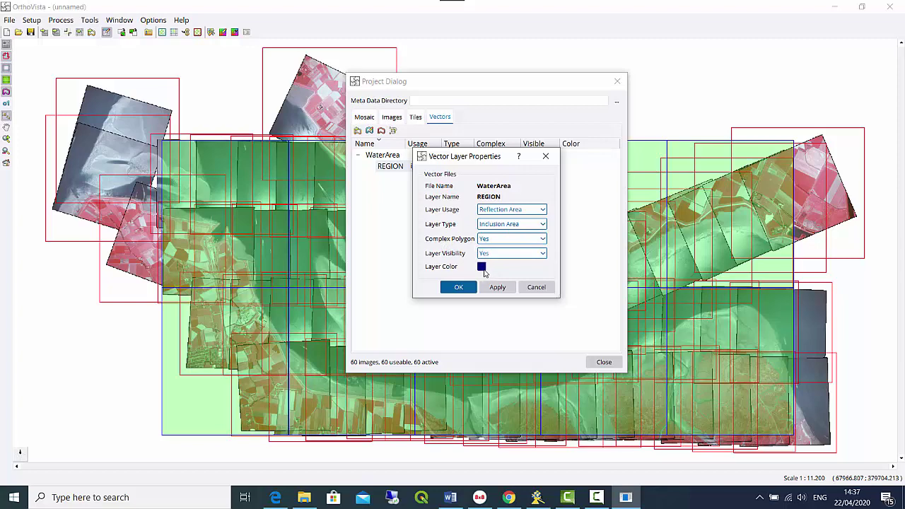
pyautogui.click(481, 267)
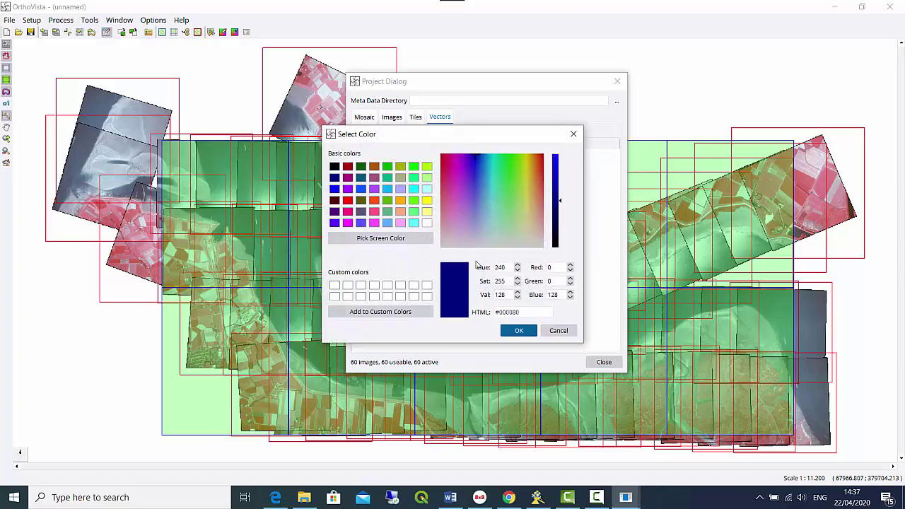
pyautogui.click(427, 212)
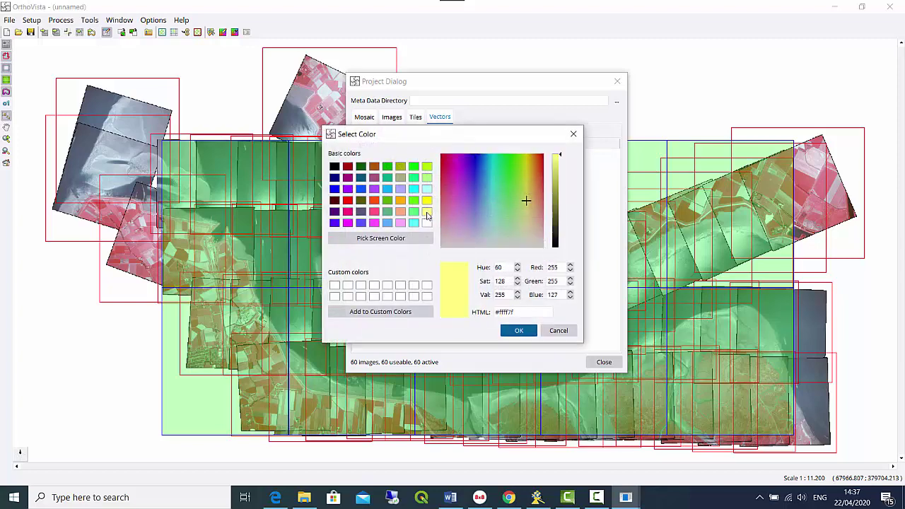
pyautogui.click(518, 330)
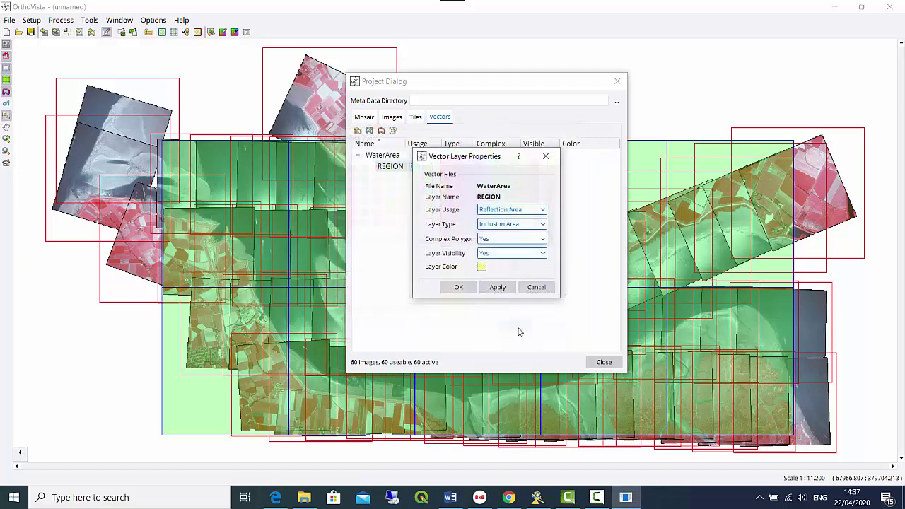
pyautogui.click(458, 287)
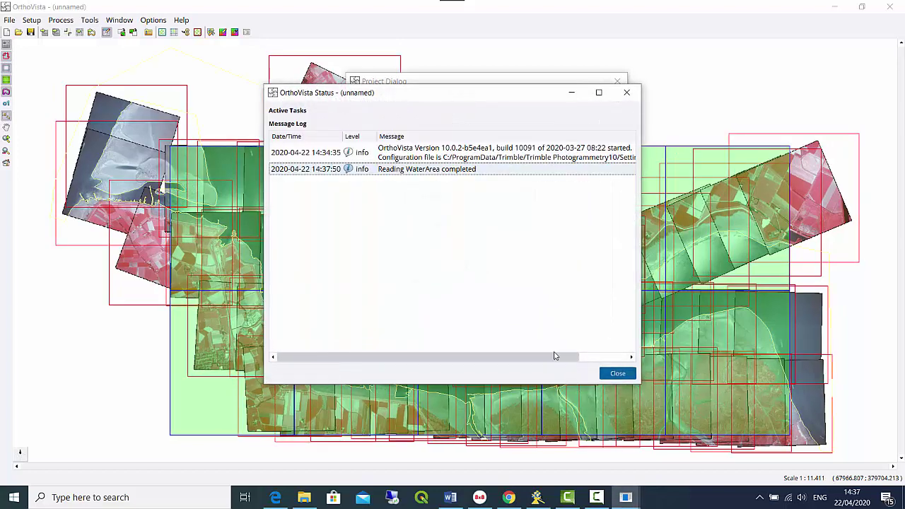
# Step: Close the status log and project settings, then zoom in on the channels right of centre
pyautogui.click(621, 374)
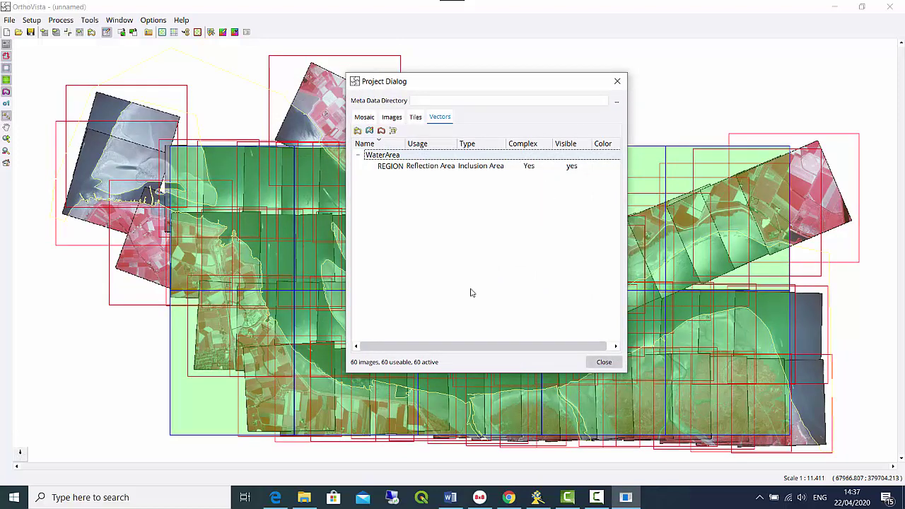
pyautogui.click(602, 362)
pyautogui.moveTo(425, 205); pyautogui.dragTo(603, 352)
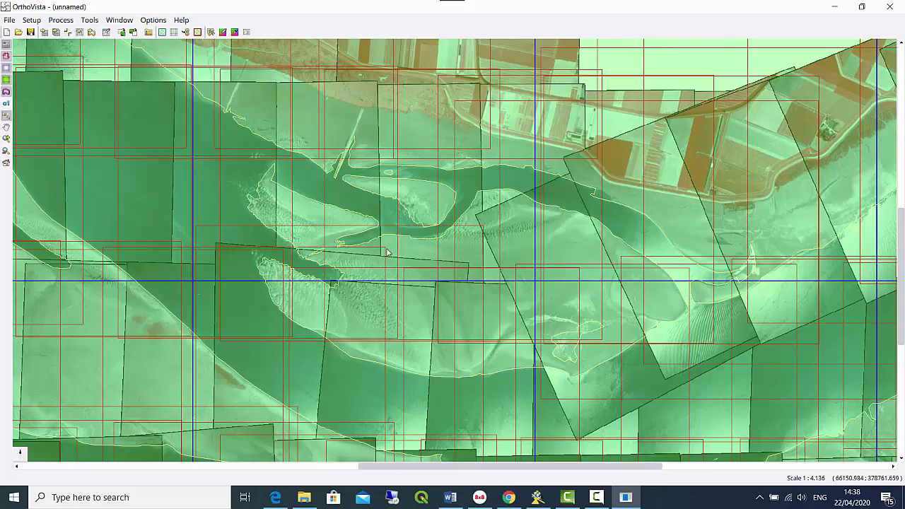
# Step: Recheck the REGION layer's properties in the project settings, then close everything unchanged
pyautogui.click(106, 32)
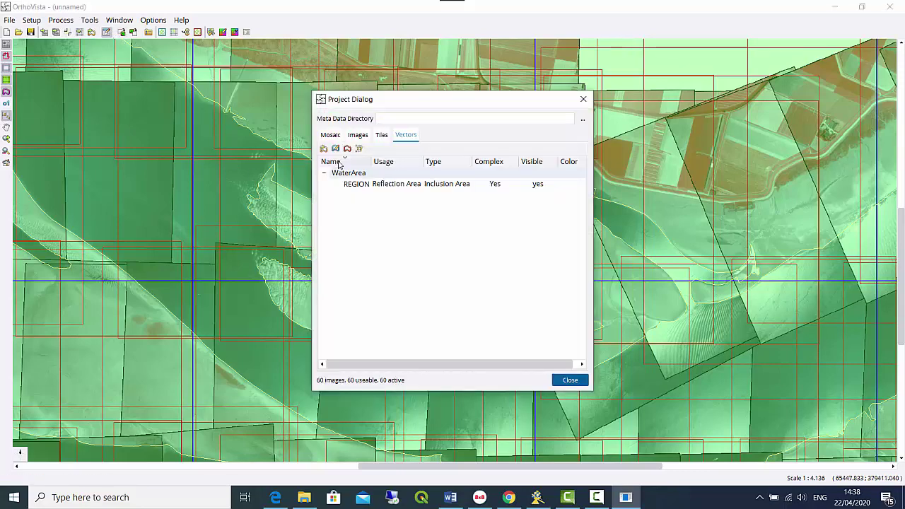
pyautogui.doubleClick(385, 185)
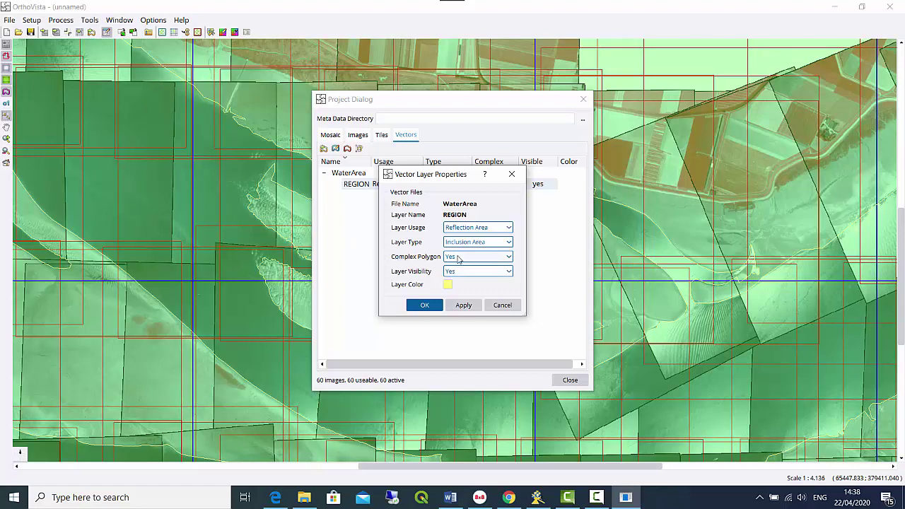
pyautogui.click(503, 304)
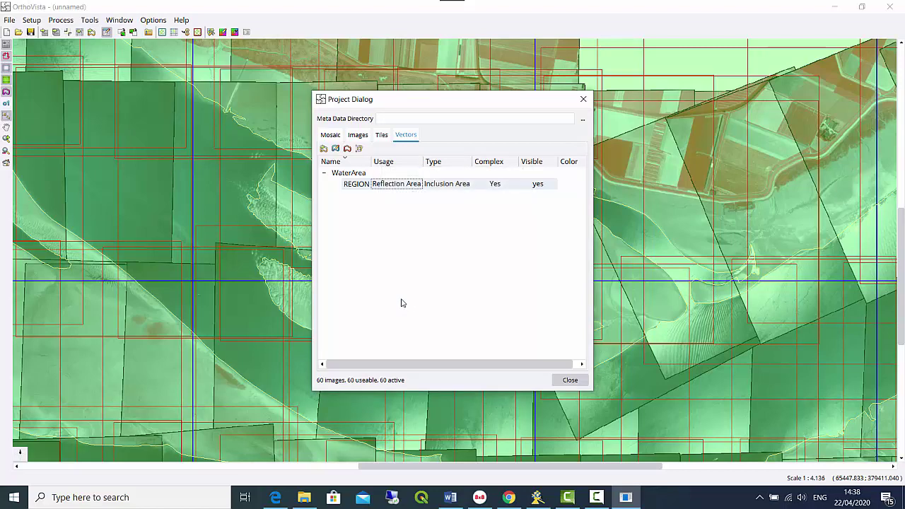
pyautogui.click(570, 380)
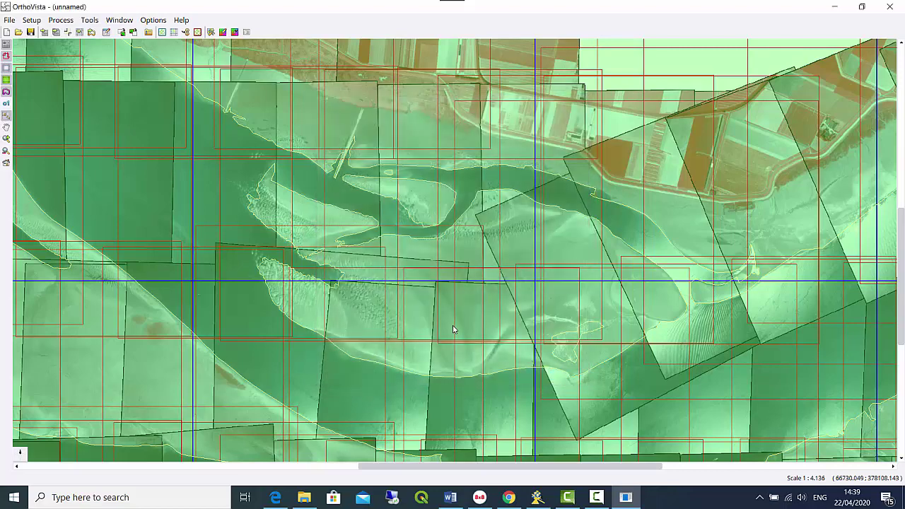